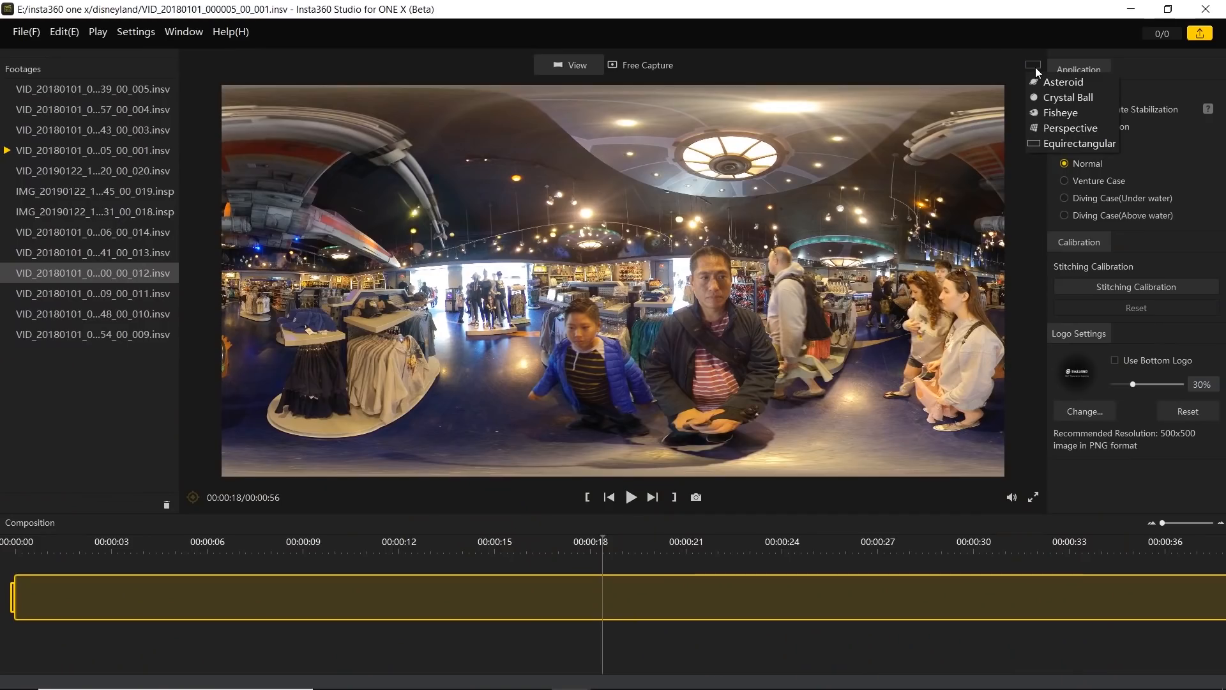
Step: Try Fisheye, then switch to Perspective projection aimed at the curly-haired woman
{"action": "left_click", "coordinate": [1064, 118]}
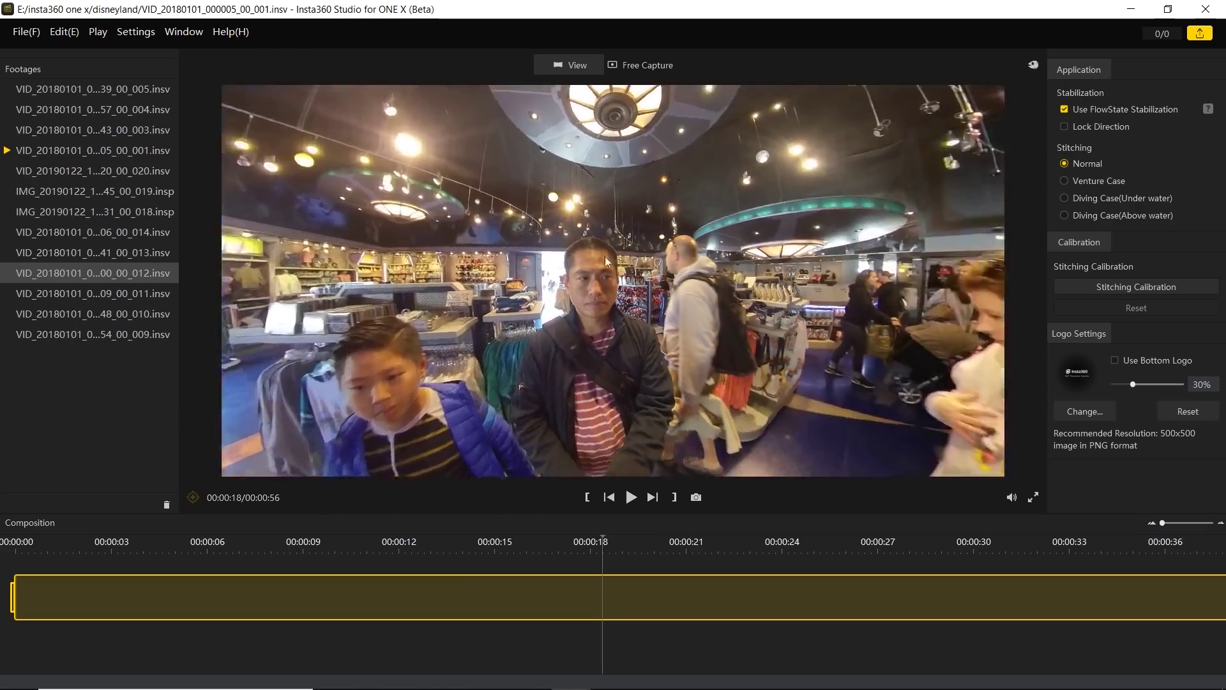
{"action": "left_click_drag", "start_coordinate": [643, 256], "coordinate": [334, 249]}
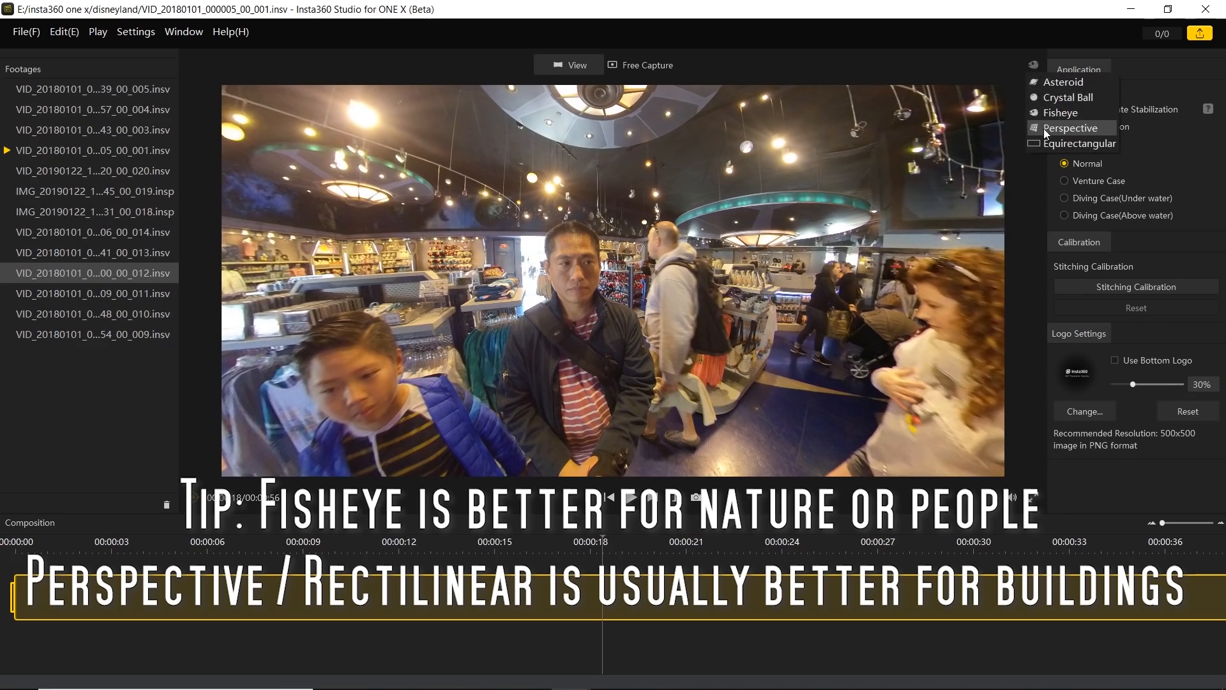
{"action": "left_click", "coordinate": [1078, 126]}
{"action": "left_click_drag", "start_coordinate": [986, 144], "coordinate": [390, 199]}
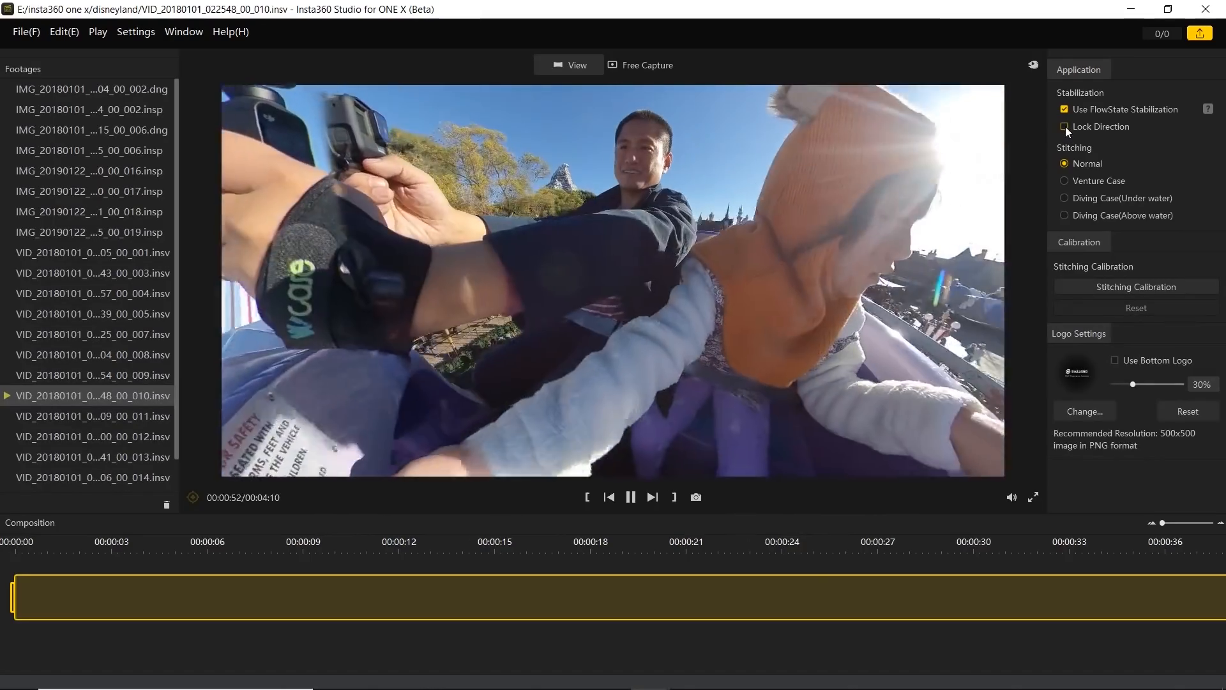
Step: Enable Lock Direction under Stabilization for the ride clip
{"action": "left_click", "coordinate": [1065, 126]}
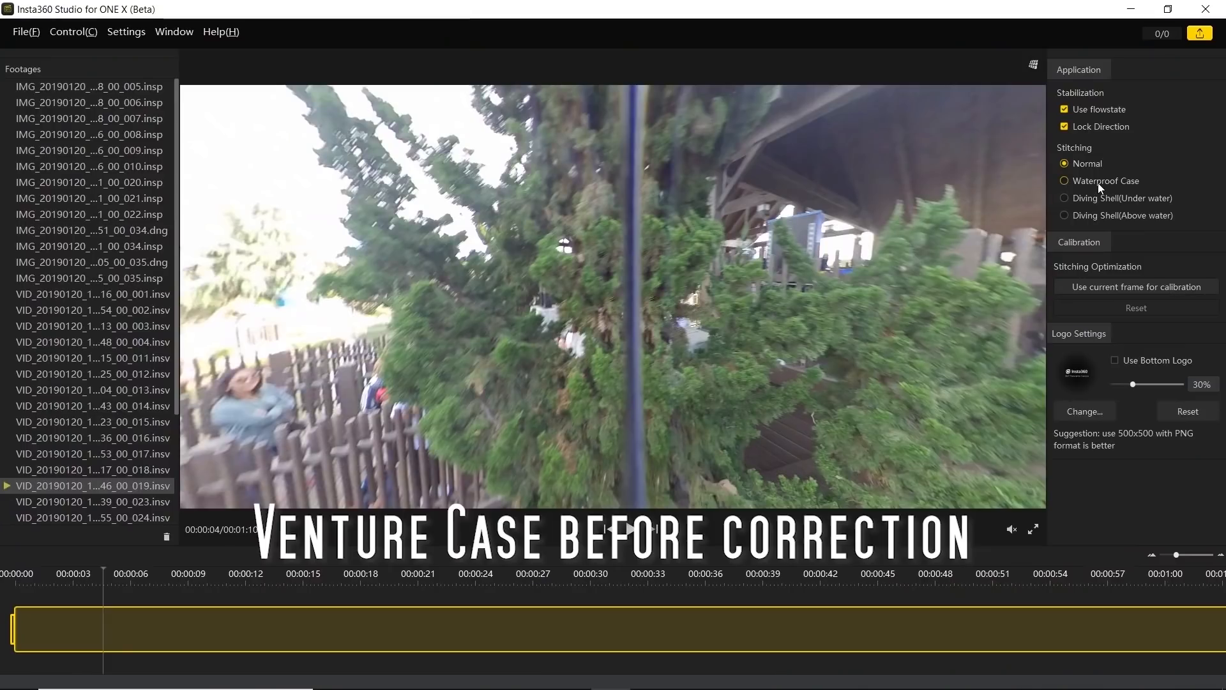
Step: Select Waterproof Case, then Diving Shell (Under water) stitching correction
{"action": "left_click", "coordinate": [1101, 182]}
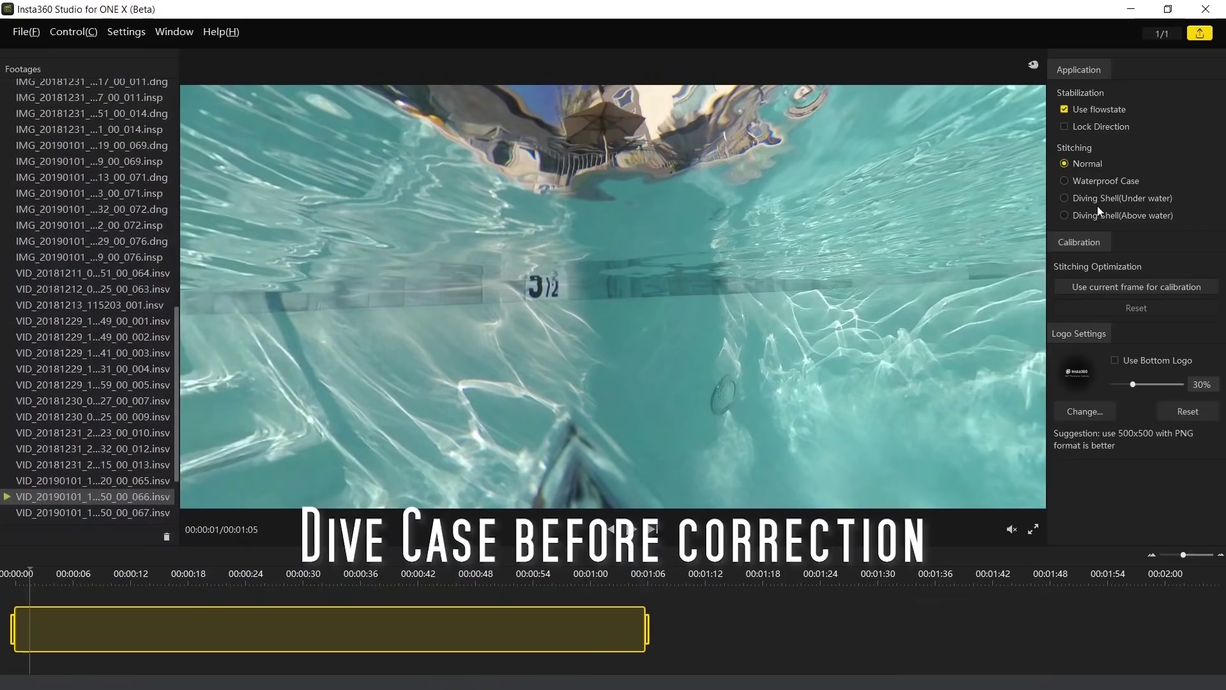
{"action": "left_click", "coordinate": [1087, 200]}
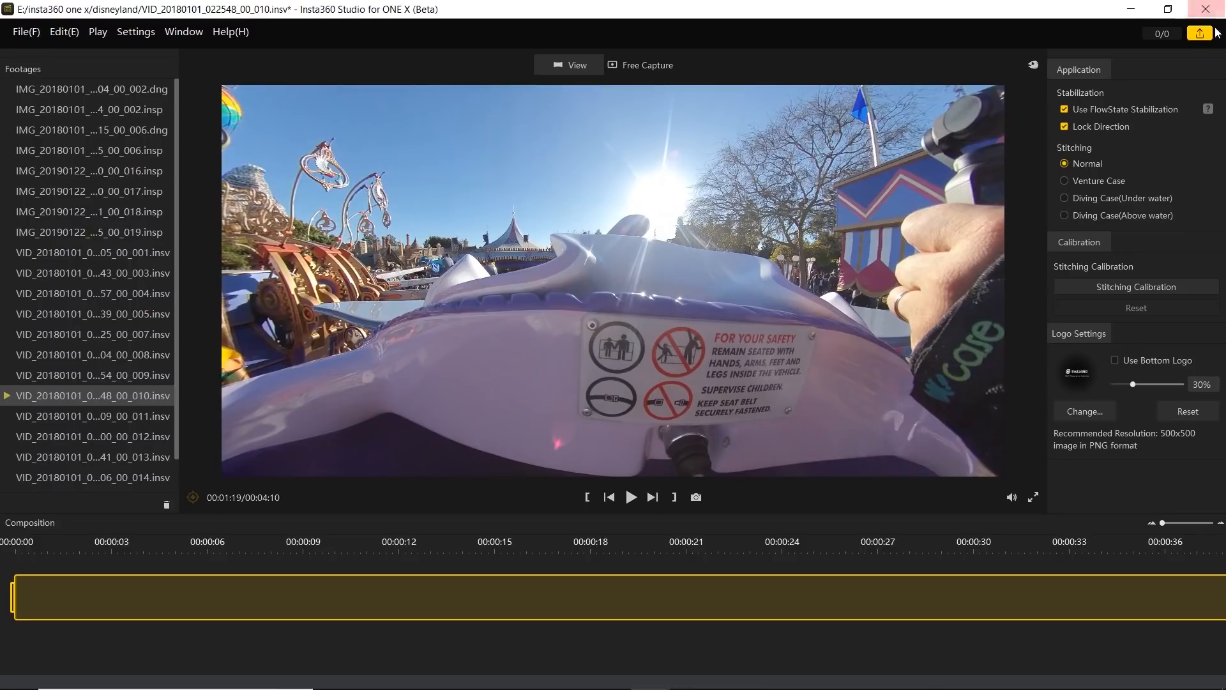
Step: Save changes, snapshot the man and girl on the ride, then view them as an Asteroid tiny planet
{"action": "left_click", "coordinate": [1206, 9]}
{"action": "left_click", "coordinate": [656, 374]}
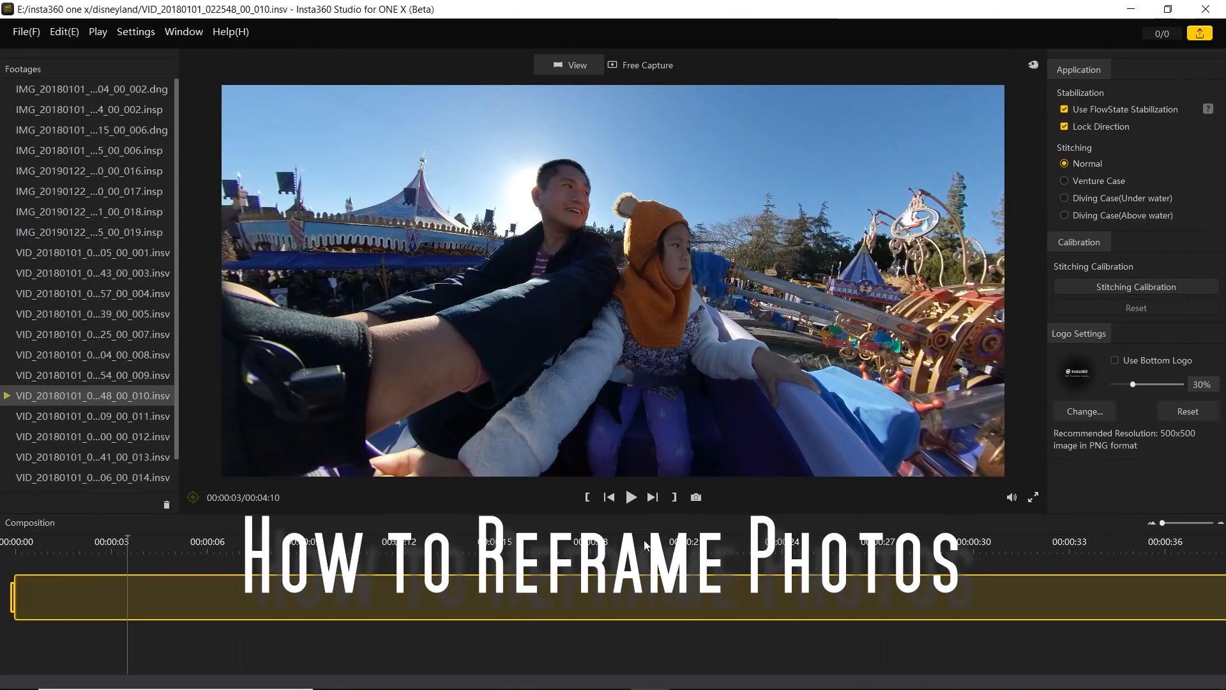
{"action": "mouse_move", "coordinate": [743, 384]}
{"action": "left_mouse_down"}
{"action": "mouse_move", "coordinate": [881, 383]}
{"action": "mouse_move", "coordinate": [505, 395]}
{"action": "left_mouse_up"}
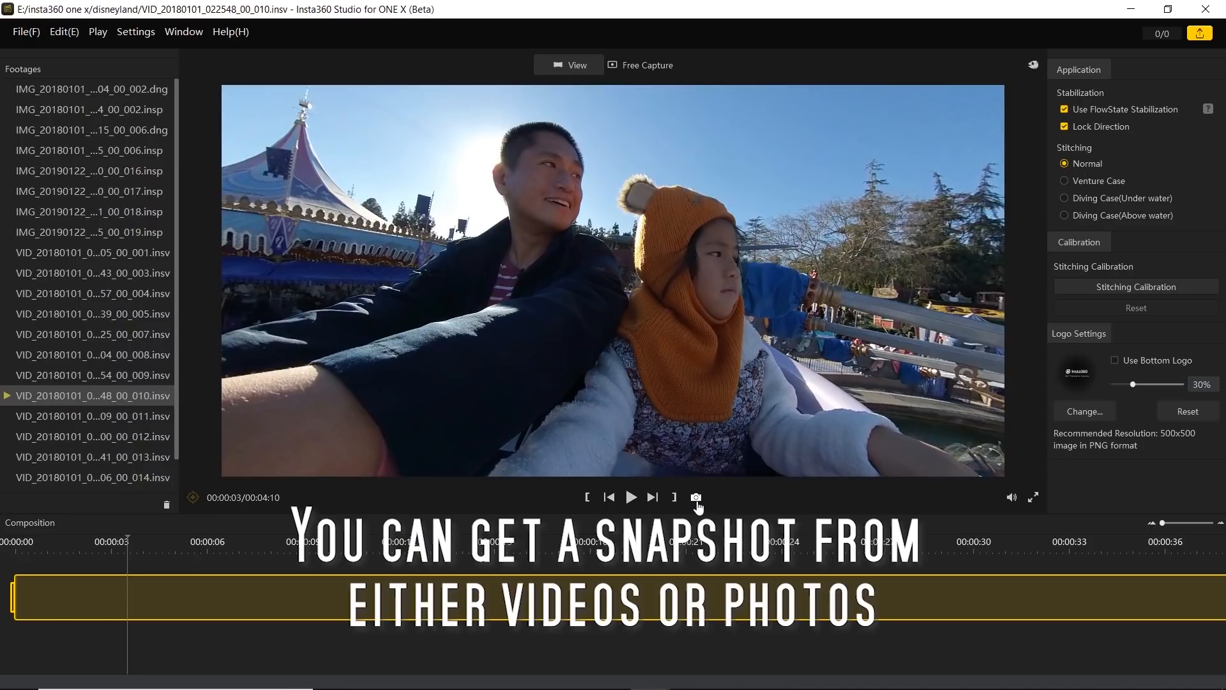
{"action": "left_click", "coordinate": [697, 498]}
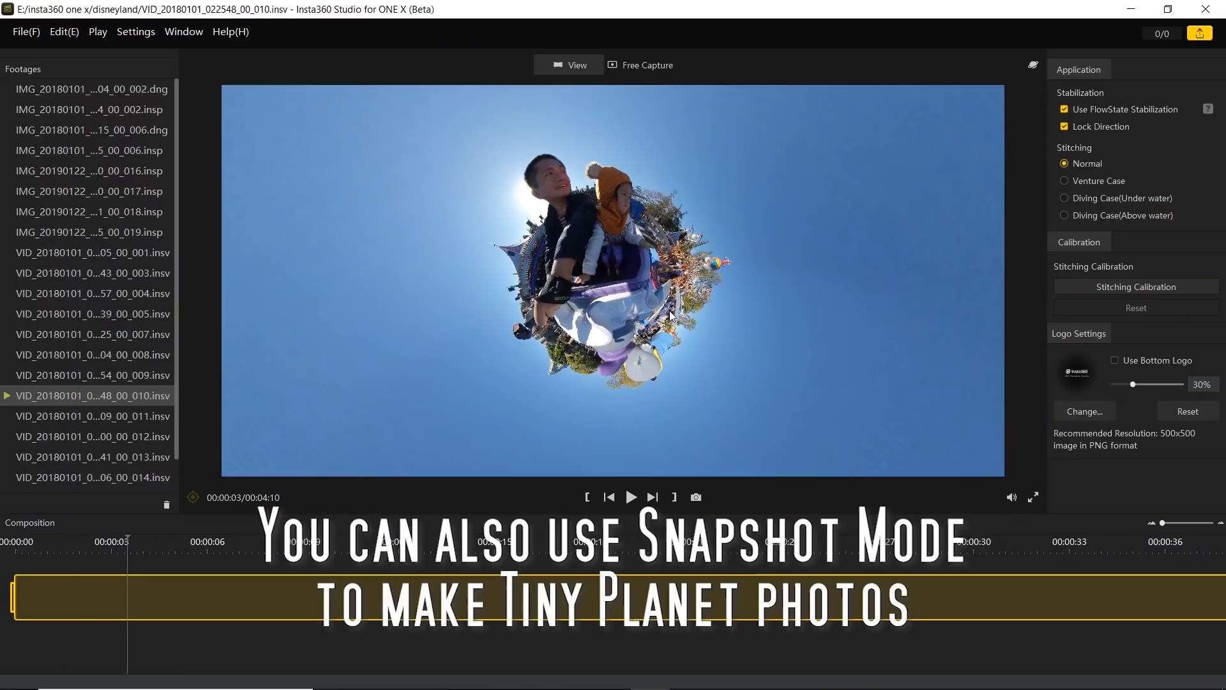
{"action": "mouse_move", "coordinate": [657, 350]}
{"action": "left_mouse_down"}
{"action": "mouse_move", "coordinate": [436, 274]}
{"action": "mouse_move", "coordinate": [688, 343]}
{"action": "mouse_move", "coordinate": [703, 327]}
{"action": "left_mouse_up"}
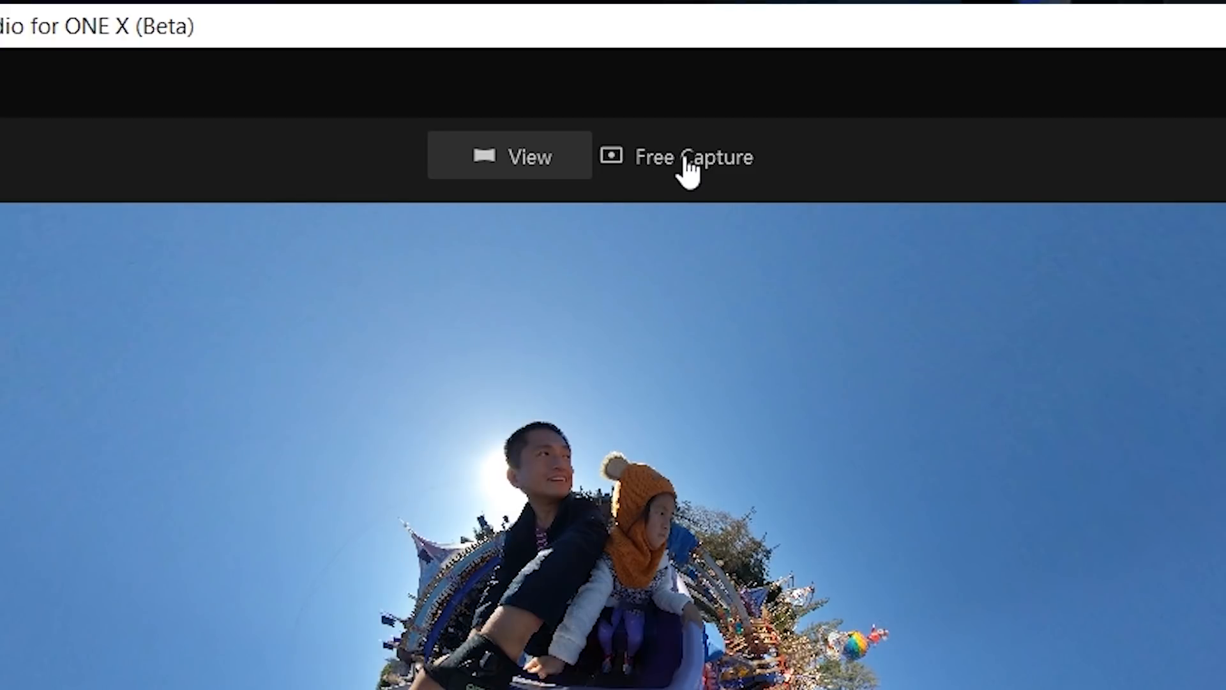
Step: Switch the ride clip to Free Capture mode to show the keyframe track
{"action": "left_click", "coordinate": [685, 160]}
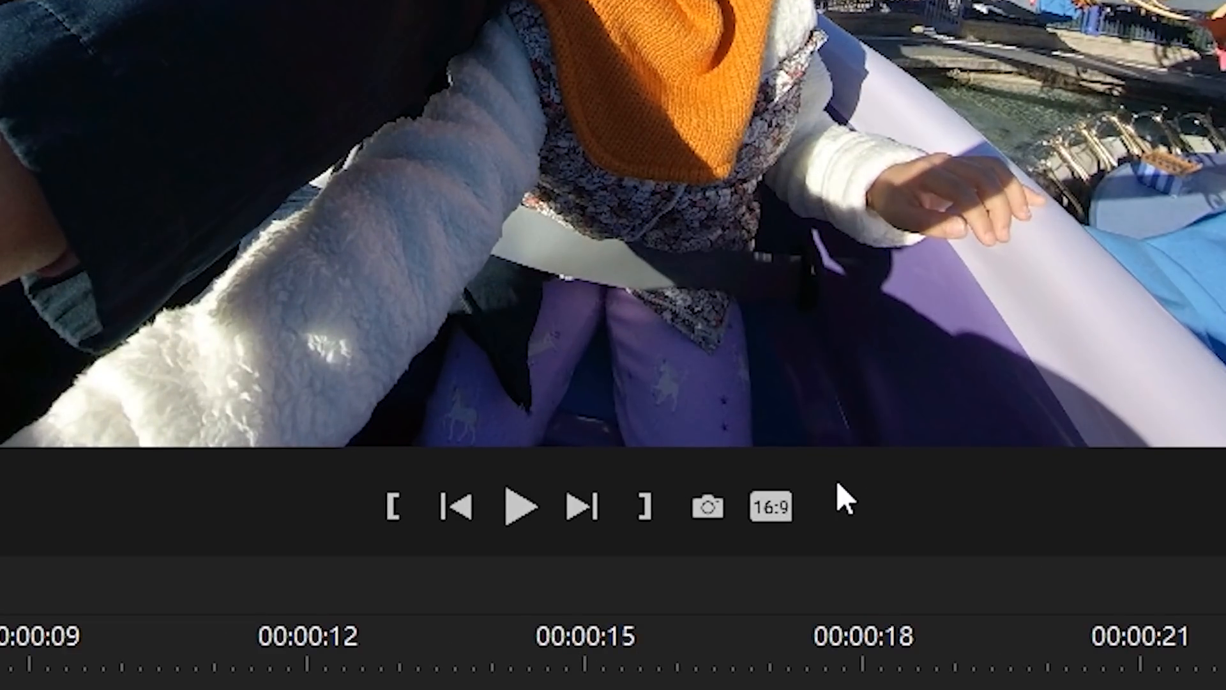
Step: Try Ratio 9:16, settle on Ratio 2.35:1, then open the Custom ratio dialog
{"action": "left_click", "coordinate": [784, 514]}
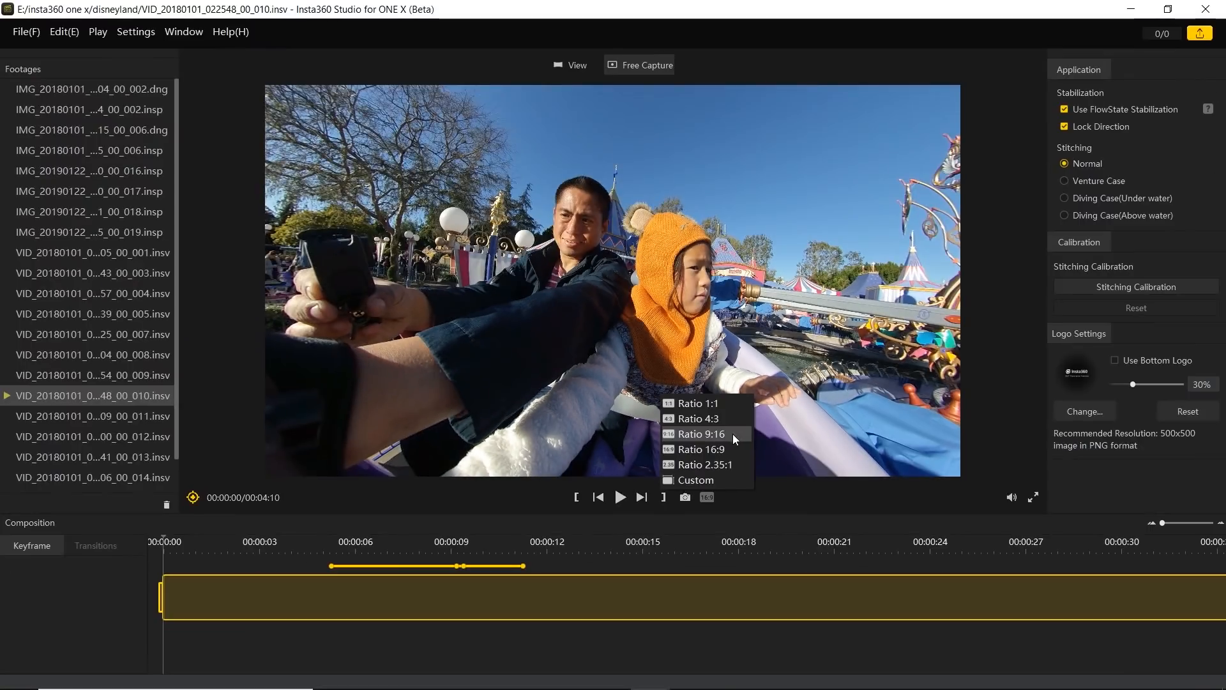
{"action": "left_click", "coordinate": [731, 433]}
{"action": "left_click", "coordinate": [711, 496]}
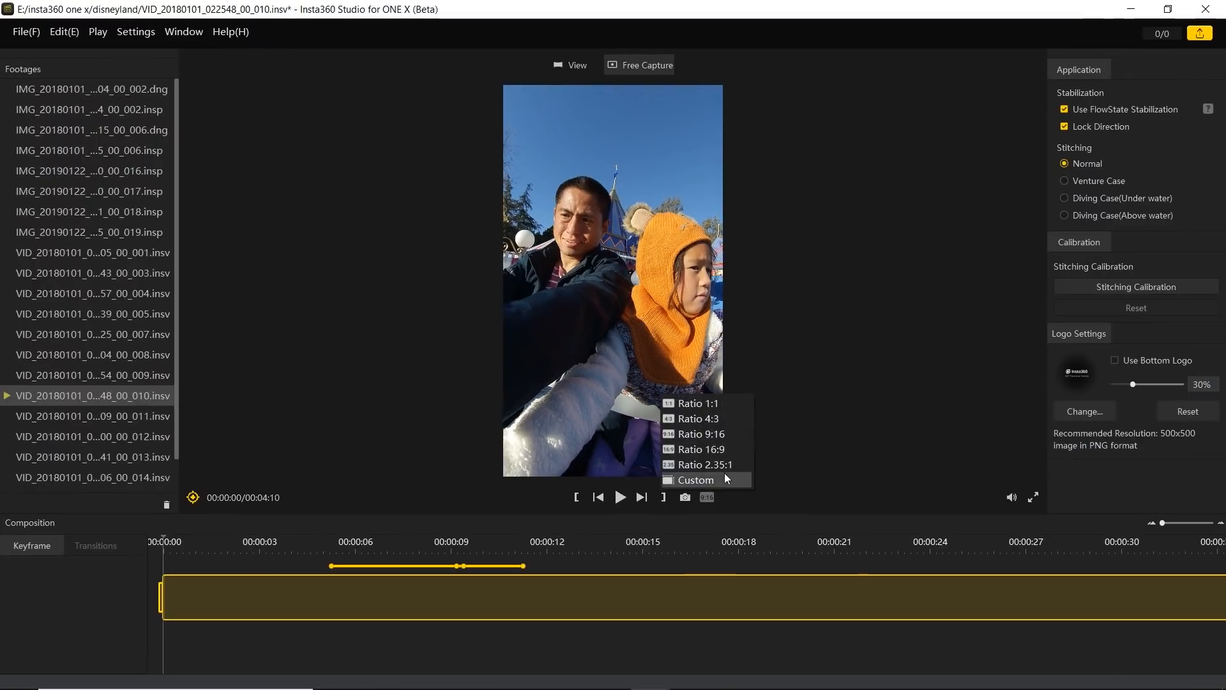
{"action": "left_click", "coordinate": [724, 405]}
{"action": "left_click", "coordinate": [708, 498]}
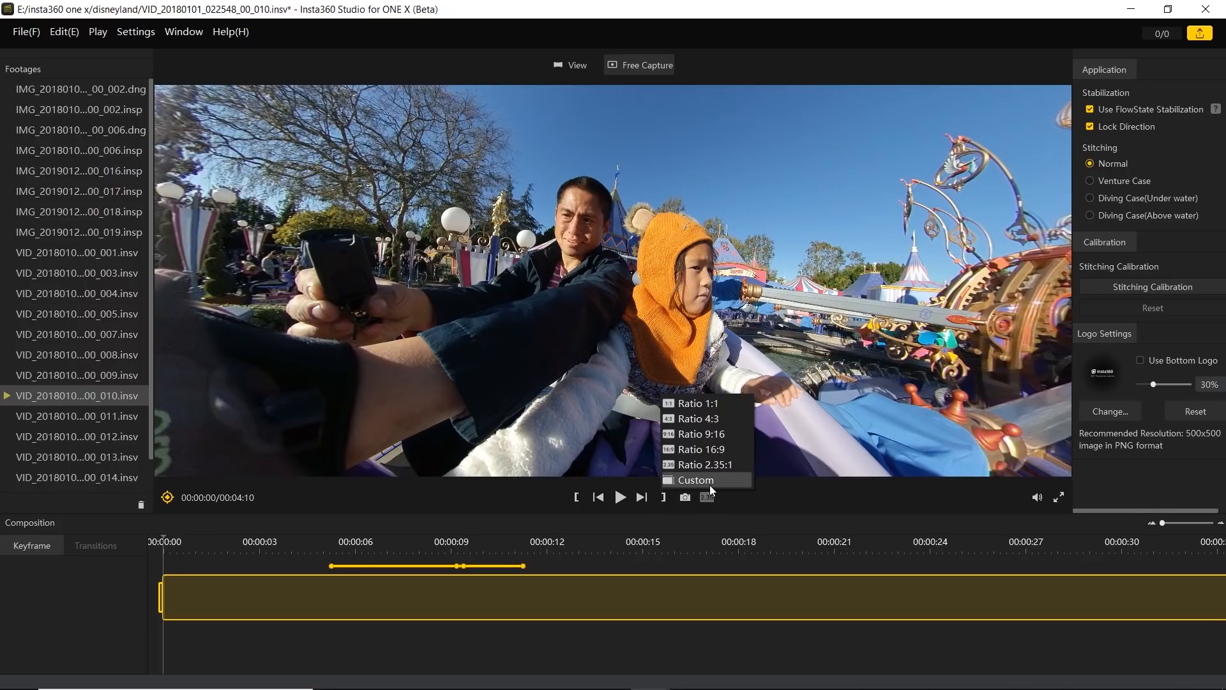
{"action": "left_click", "coordinate": [711, 485]}
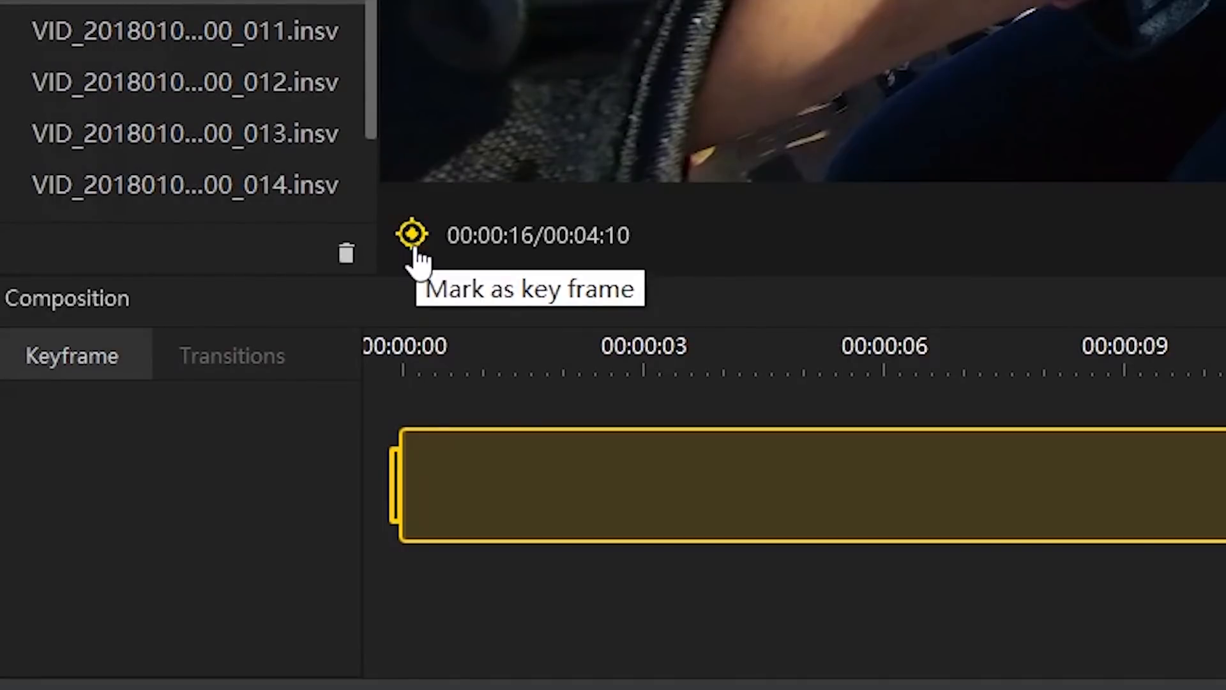
Step: Add a keyframe at 16 seconds aimed at the girl in orange with zero tilt
{"action": "left_click", "coordinate": [414, 248]}
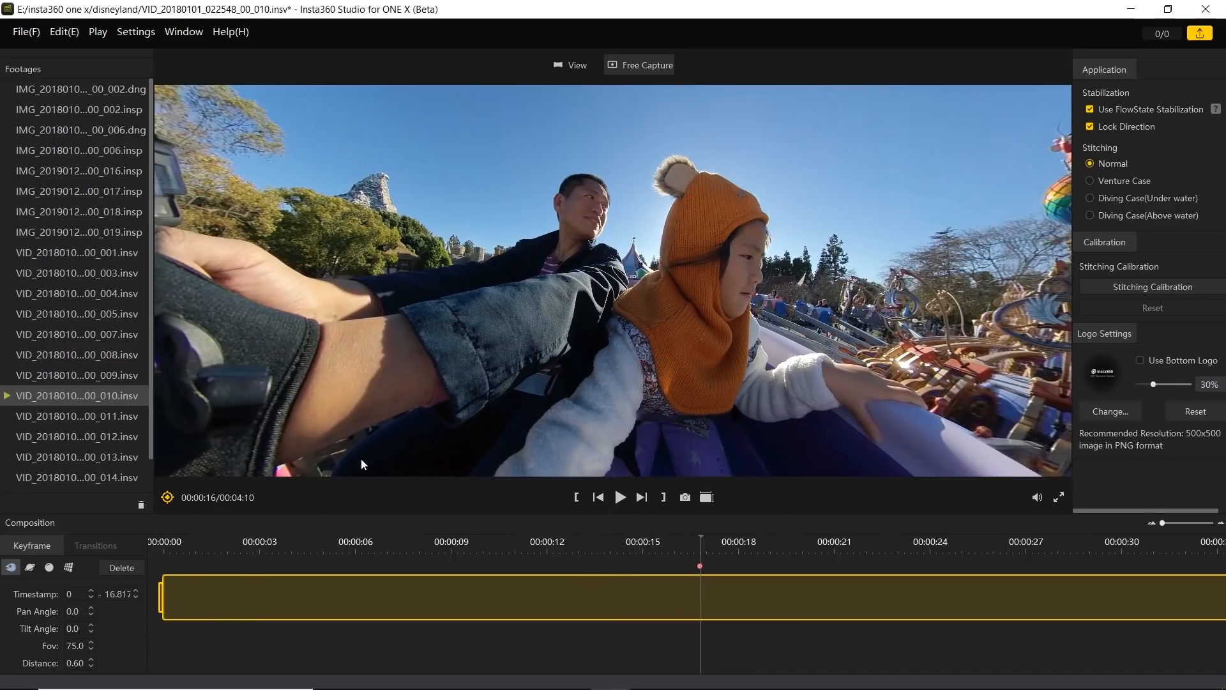
{"action": "mouse_move", "coordinate": [715, 283]}
{"action": "left_mouse_down"}
{"action": "mouse_move", "coordinate": [362, 254]}
{"action": "mouse_move", "coordinate": [545, 265]}
{"action": "left_mouse_up"}
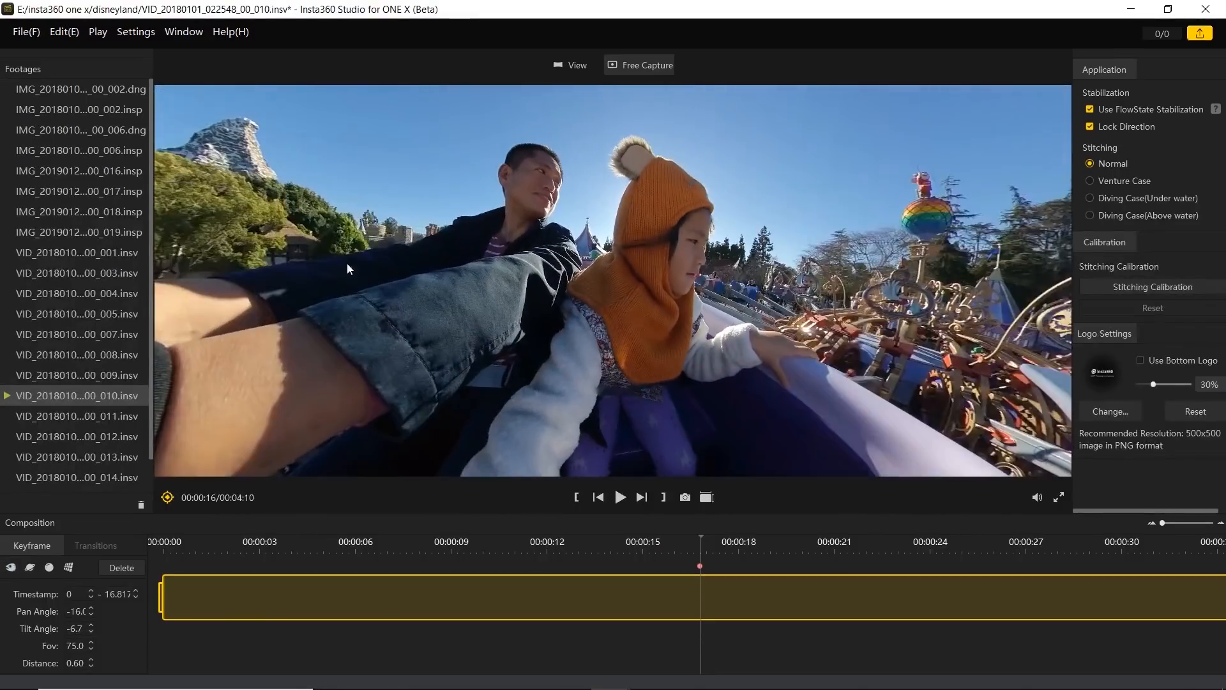
{"action": "left_click_drag", "start_coordinate": [346, 264], "coordinate": [437, 296]}
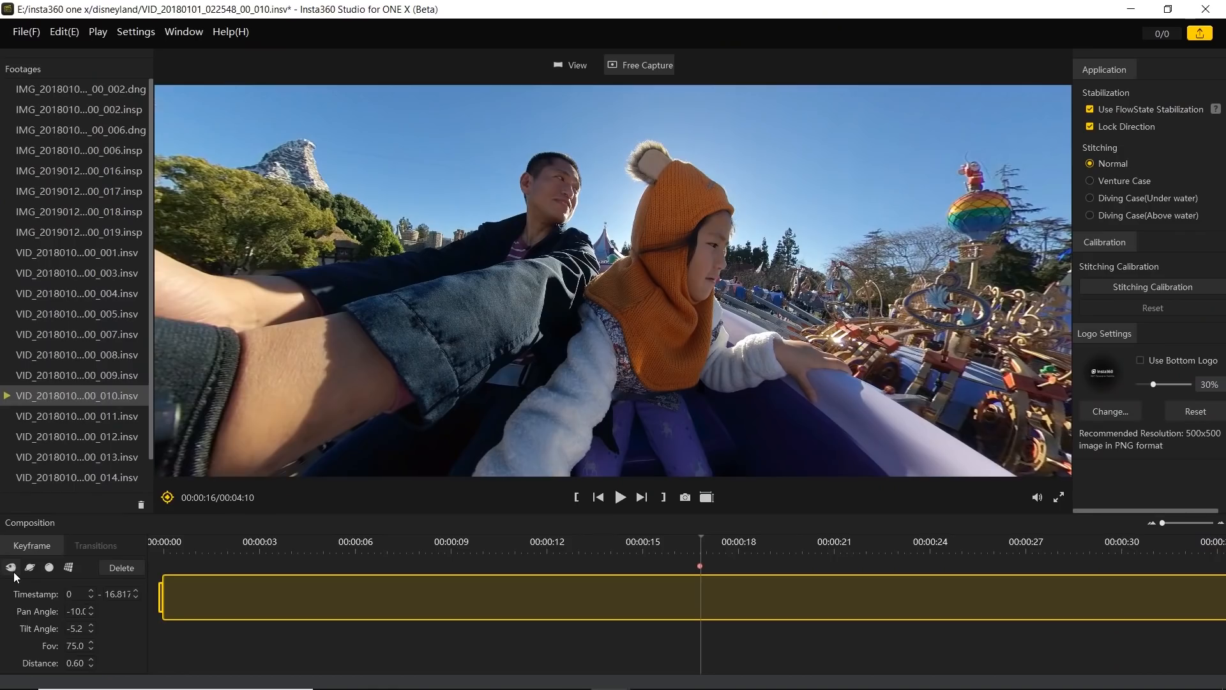
{"action": "left_click", "coordinate": [13, 573]}
Step: Try little-planet, crystal-ball and perspective presets, keep wide-angle, then play from 16 s
{"action": "left_click", "coordinate": [28, 572]}
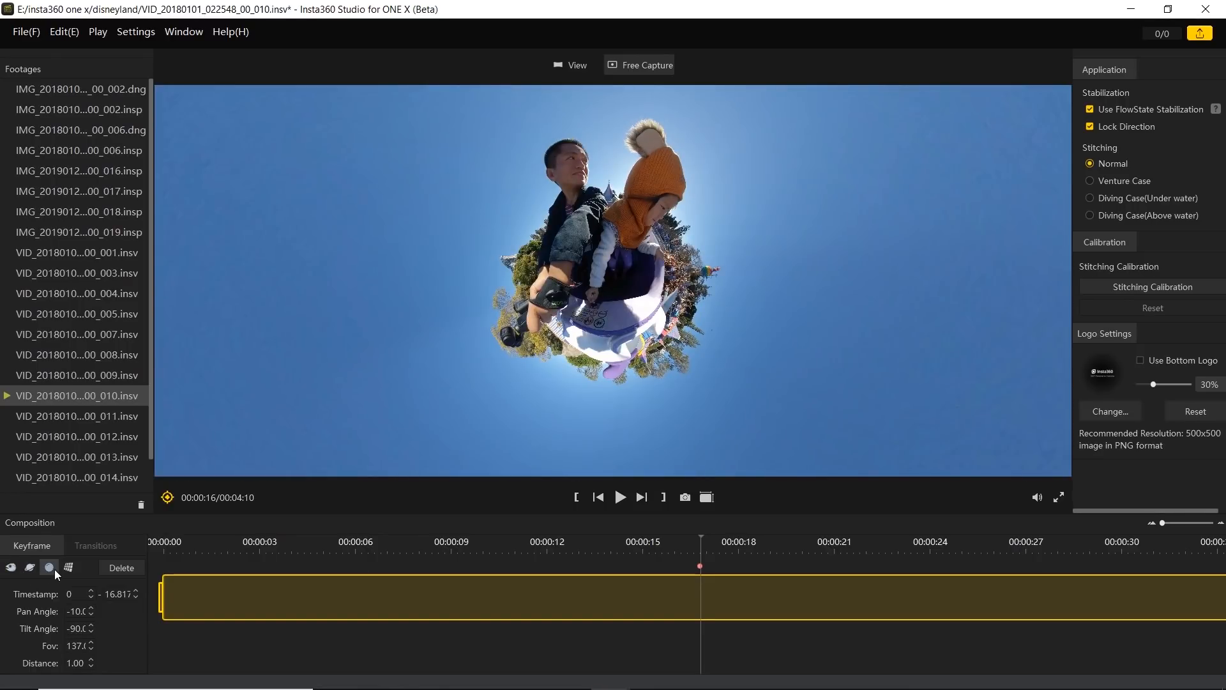
{"action": "left_click", "coordinate": [55, 569]}
{"action": "left_click", "coordinate": [68, 567]}
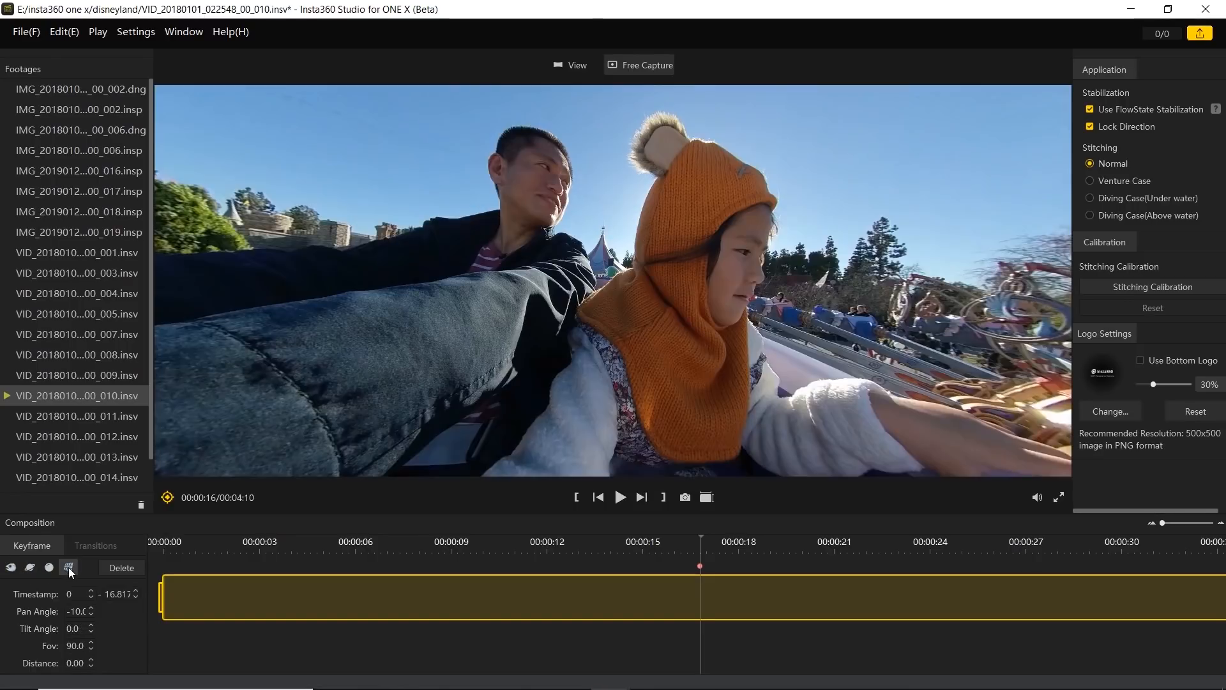
{"action": "left_click", "coordinate": [30, 568]}
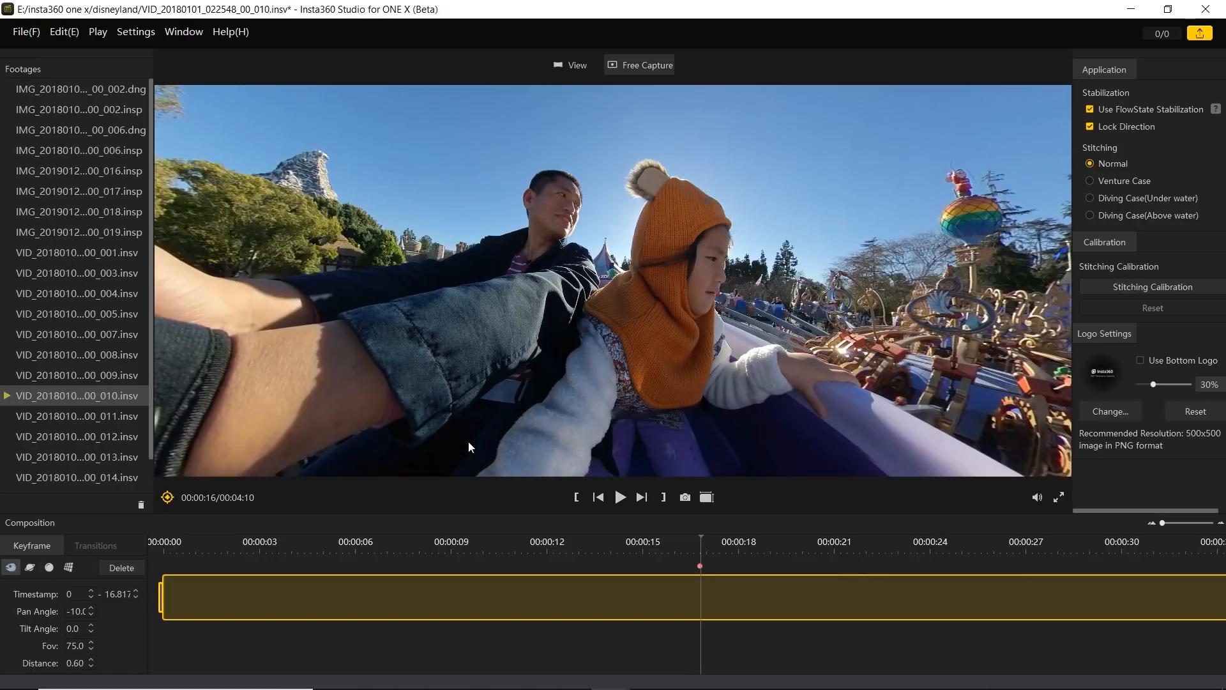
{"action": "left_click", "coordinate": [621, 497]}
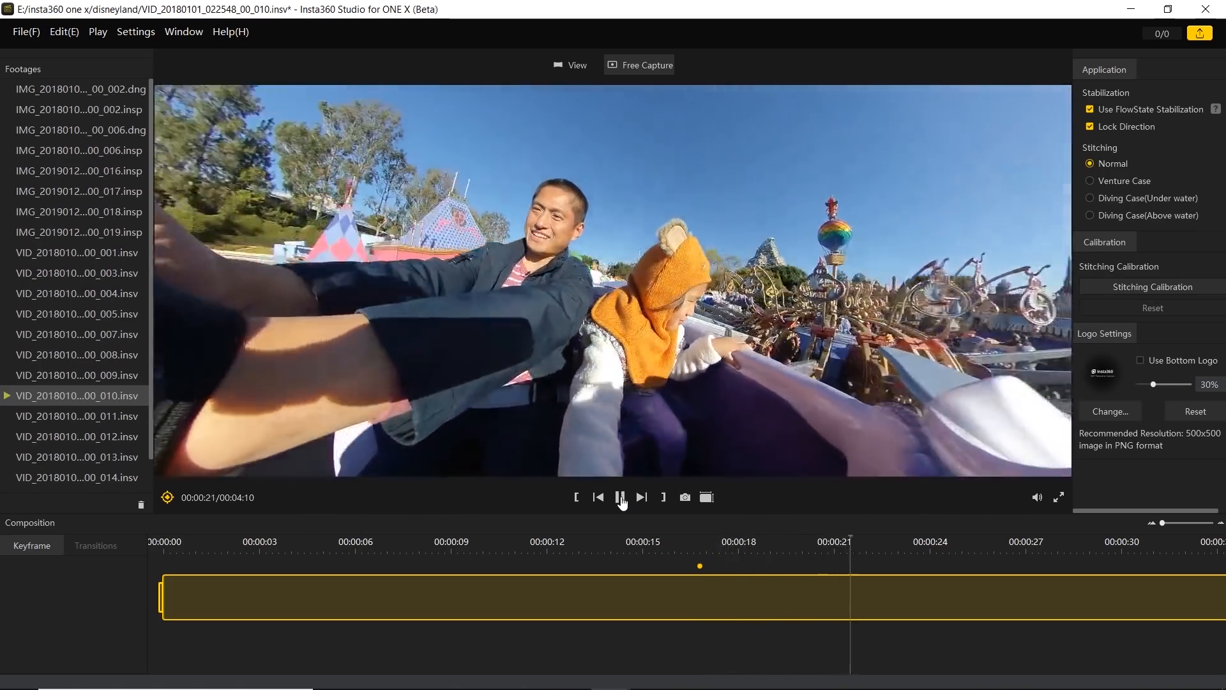
Step: Pause at 22 s, aim at the elephant vehicle with a 90° perspective keyframe, return to 16 s
{"action": "left_click", "coordinate": [621, 498]}
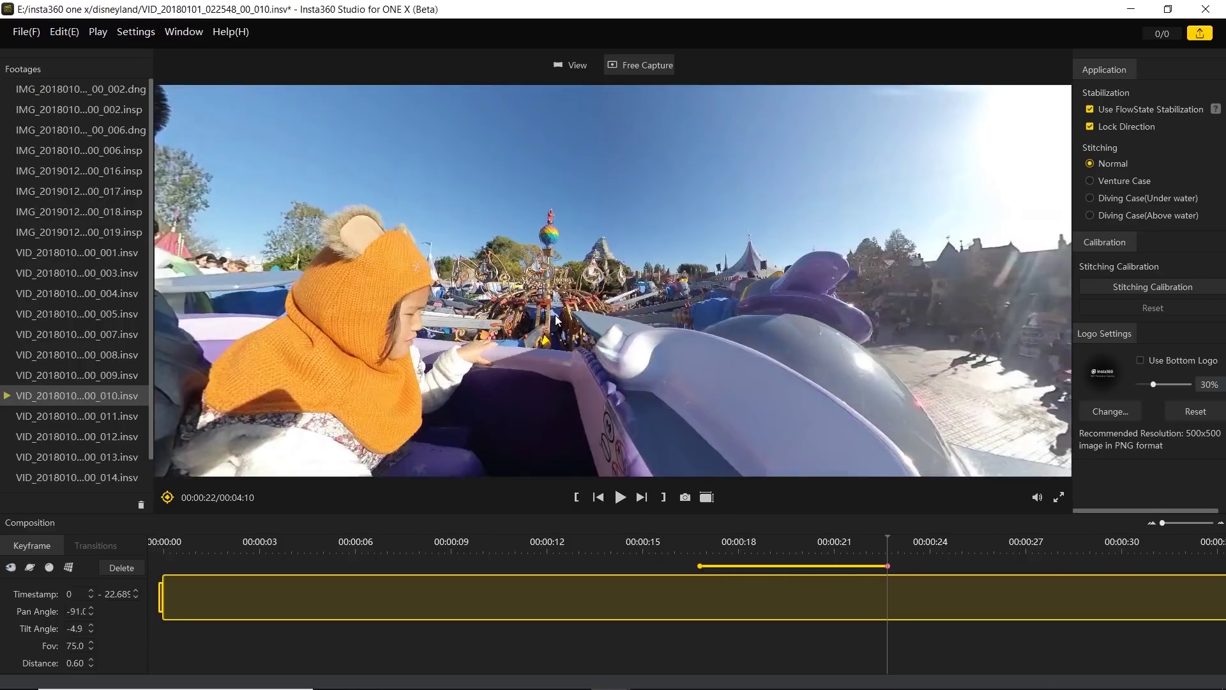
{"action": "left_click_drag", "start_coordinate": [552, 366], "coordinate": [345, 310]}
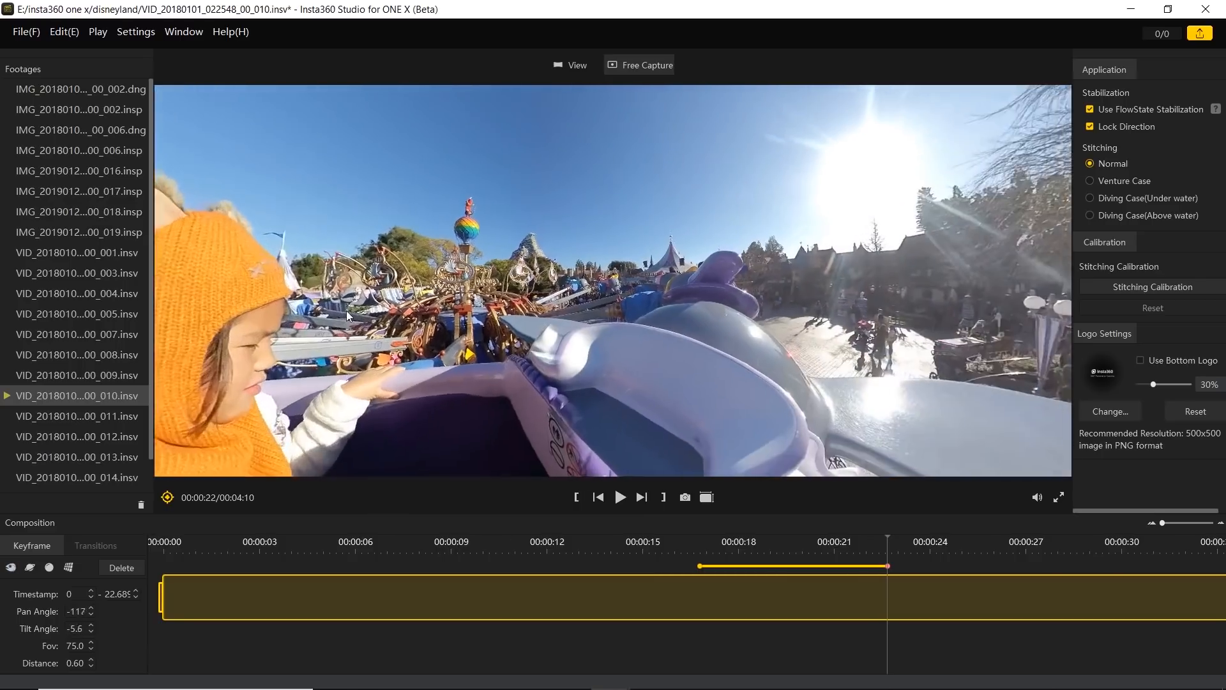
{"action": "left_click_drag", "start_coordinate": [591, 327], "coordinate": [462, 344]}
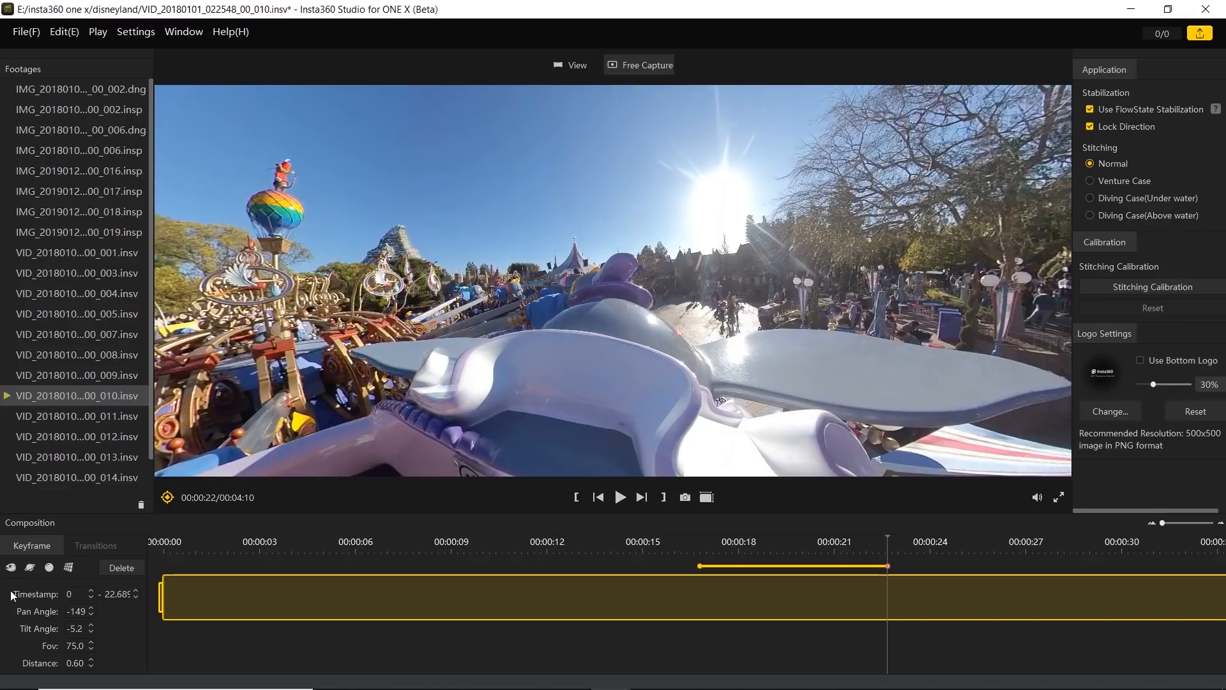
{"action": "left_click", "coordinate": [67, 568]}
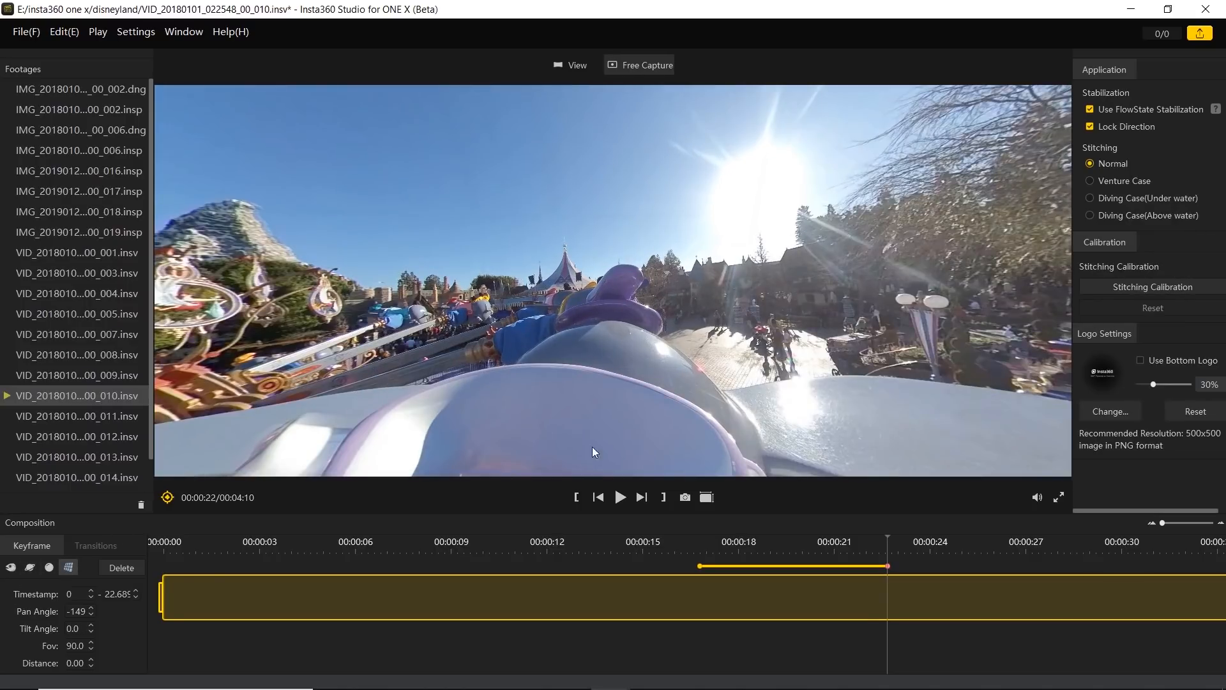
{"action": "left_click", "coordinate": [681, 545]}
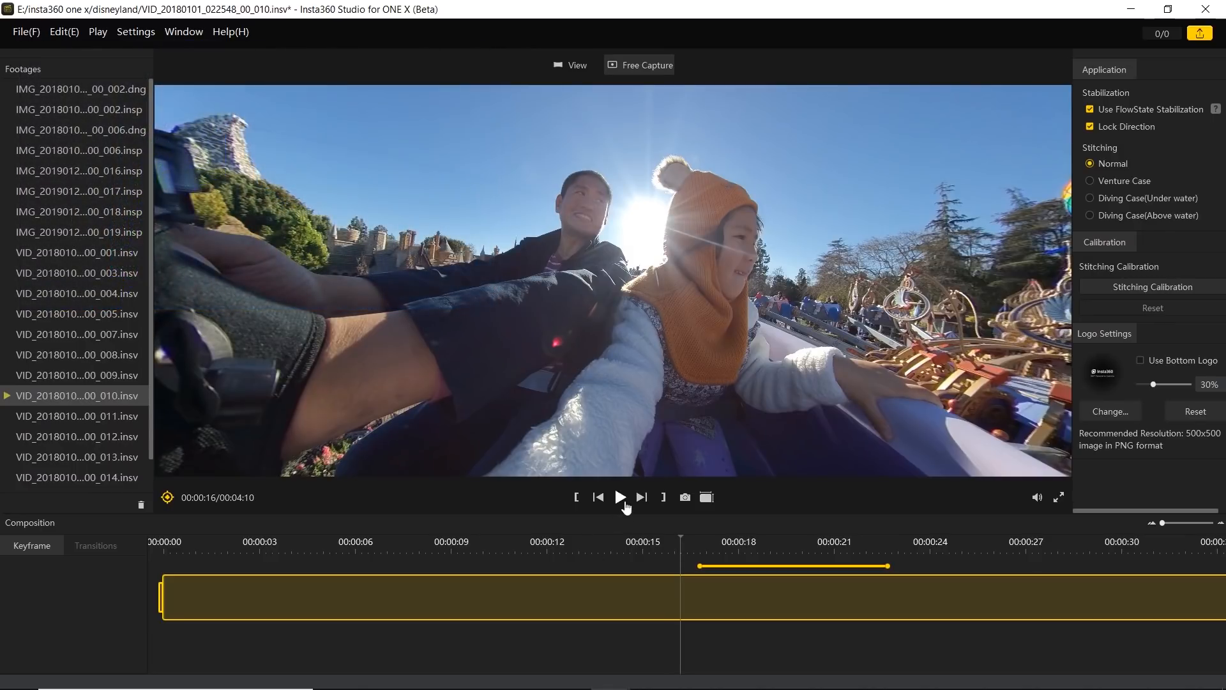
Step: Play from 16 s to preview the view swinging from the riders to the elephant
{"action": "left_click", "coordinate": [621, 498]}
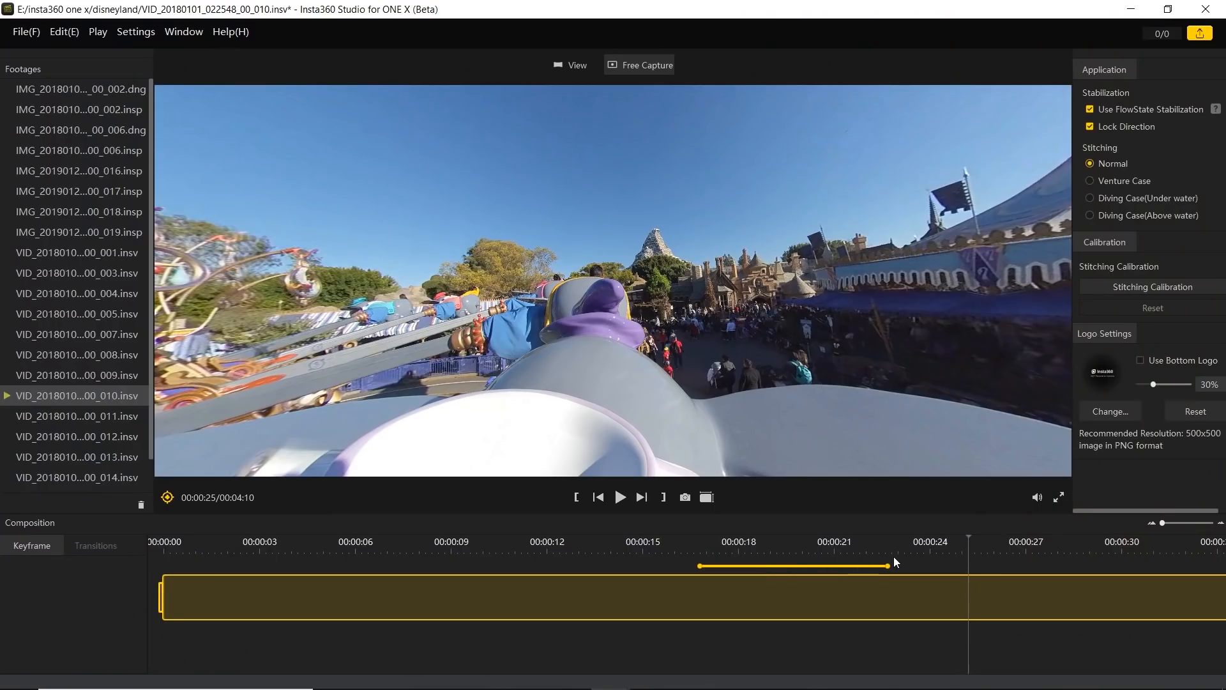
Step: Move the end keyframe to 19.5 s and add an in-between keyframe near 17.5 s
{"action": "left_click", "coordinate": [788, 573]}
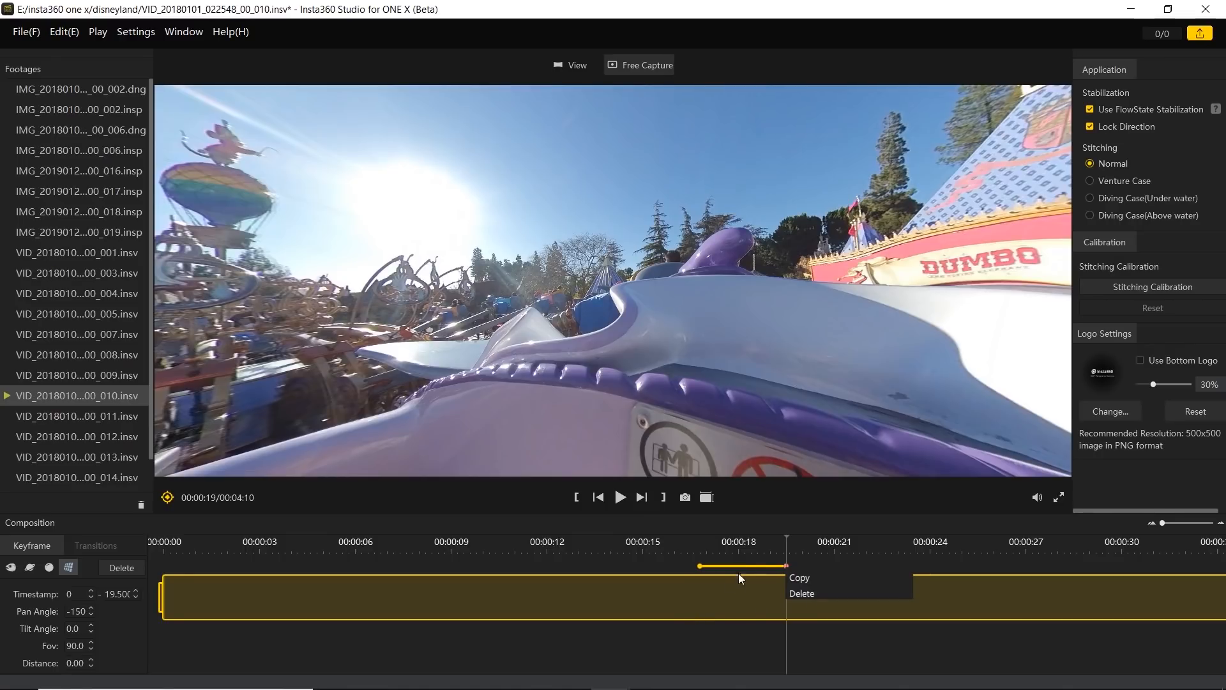
{"action": "left_click", "coordinate": [710, 546]}
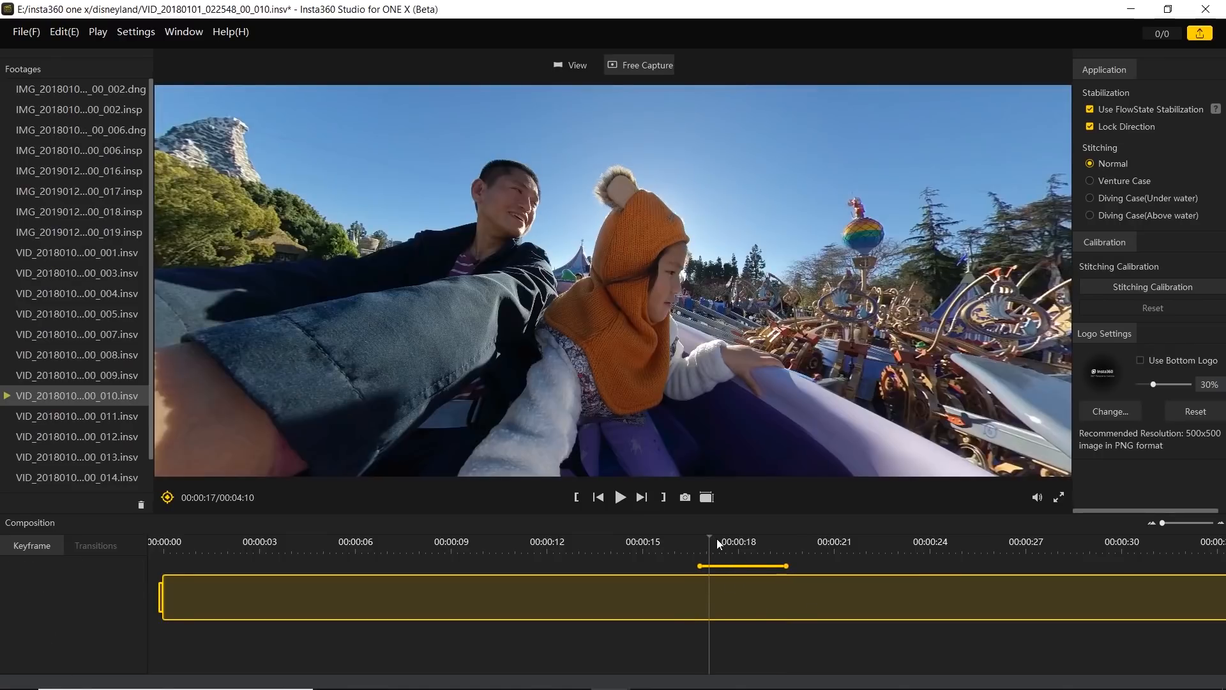
{"action": "left_click", "coordinate": [725, 539]}
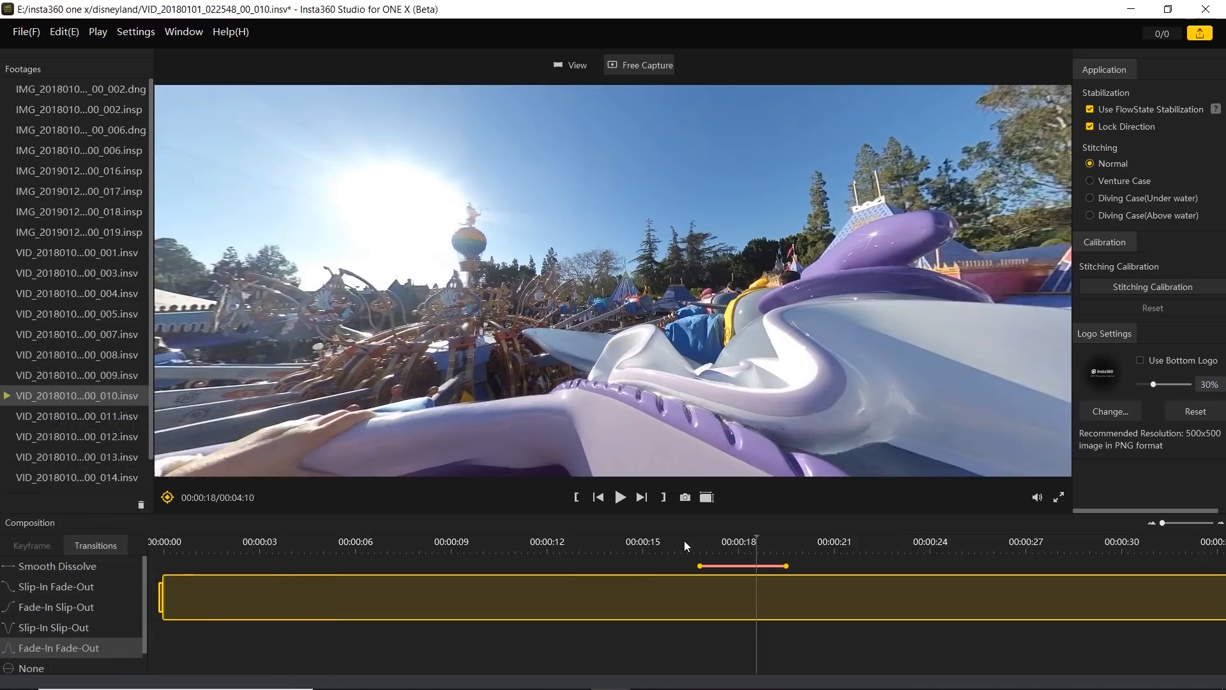
Step: Play the Fade-In Fade-Out move from riders to elephant starting at 16 seconds
{"action": "left_click", "coordinate": [685, 541]}
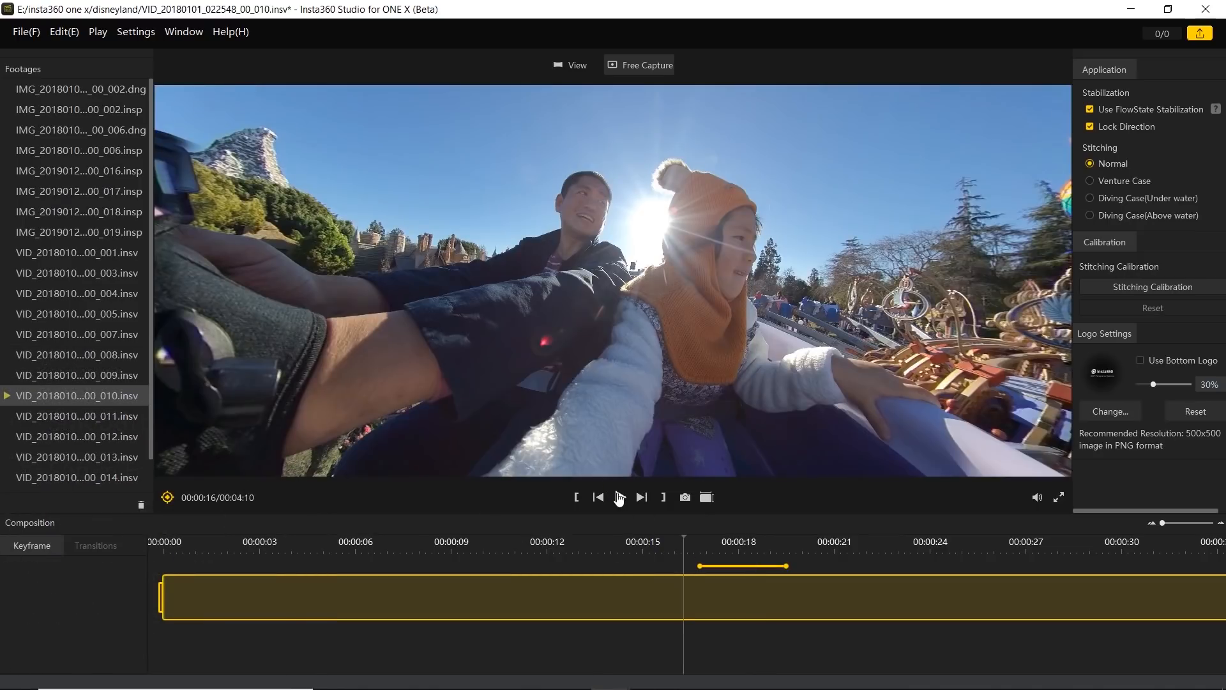
{"action": "left_click", "coordinate": [619, 497]}
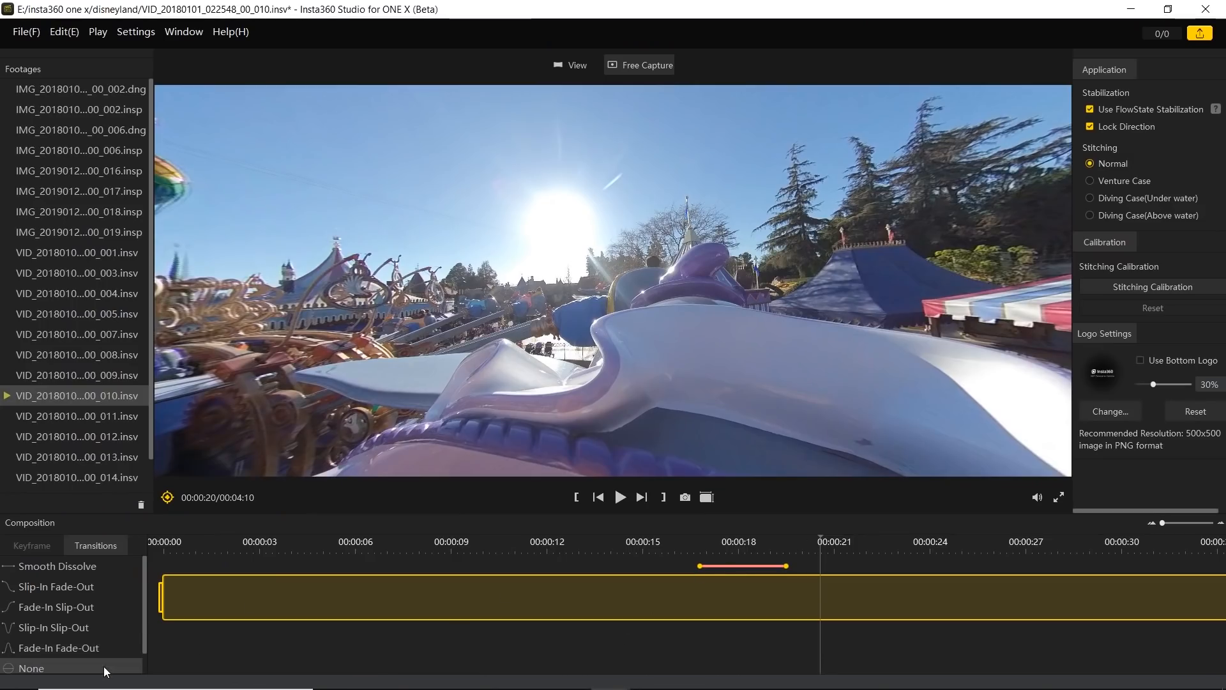
Step: Review the finished reframing by playing from the 15-second mark
{"action": "left_click", "coordinate": [659, 540]}
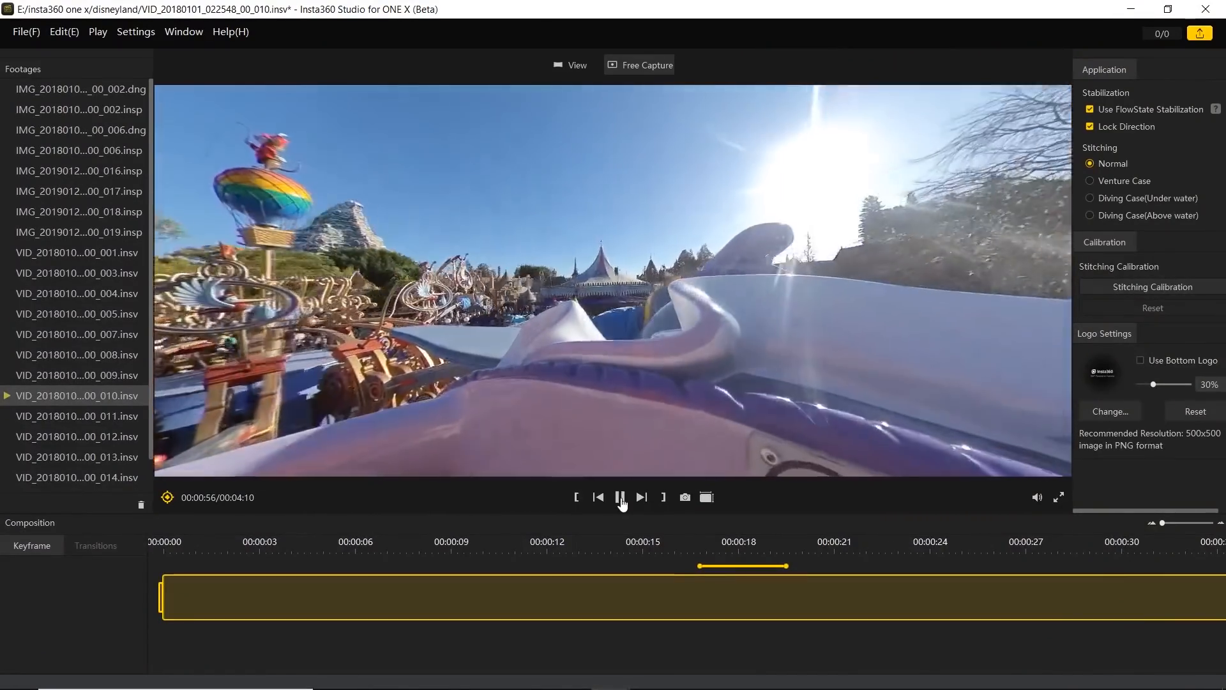
Step: Start exporting the reframed Disneyland ride clip
{"action": "left_click", "coordinate": [1195, 35]}
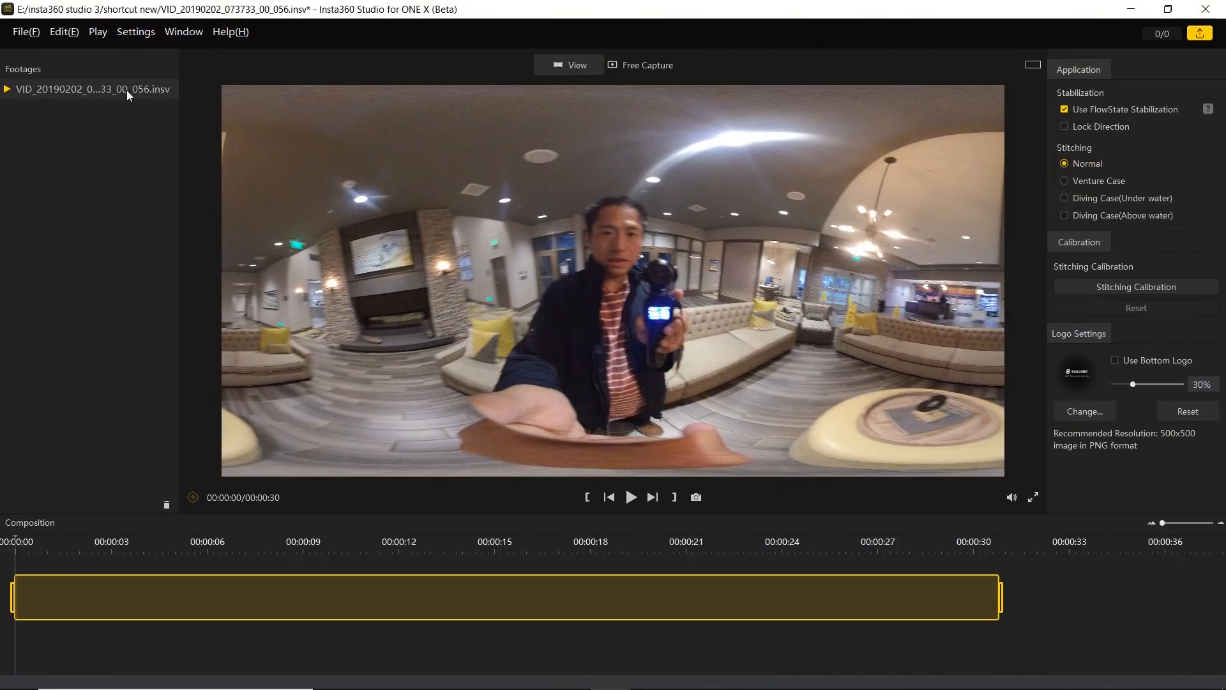
Step: Put the hotel-lobby clip in Free Capture mode with Lock Direction turned on
{"action": "left_click", "coordinate": [651, 64]}
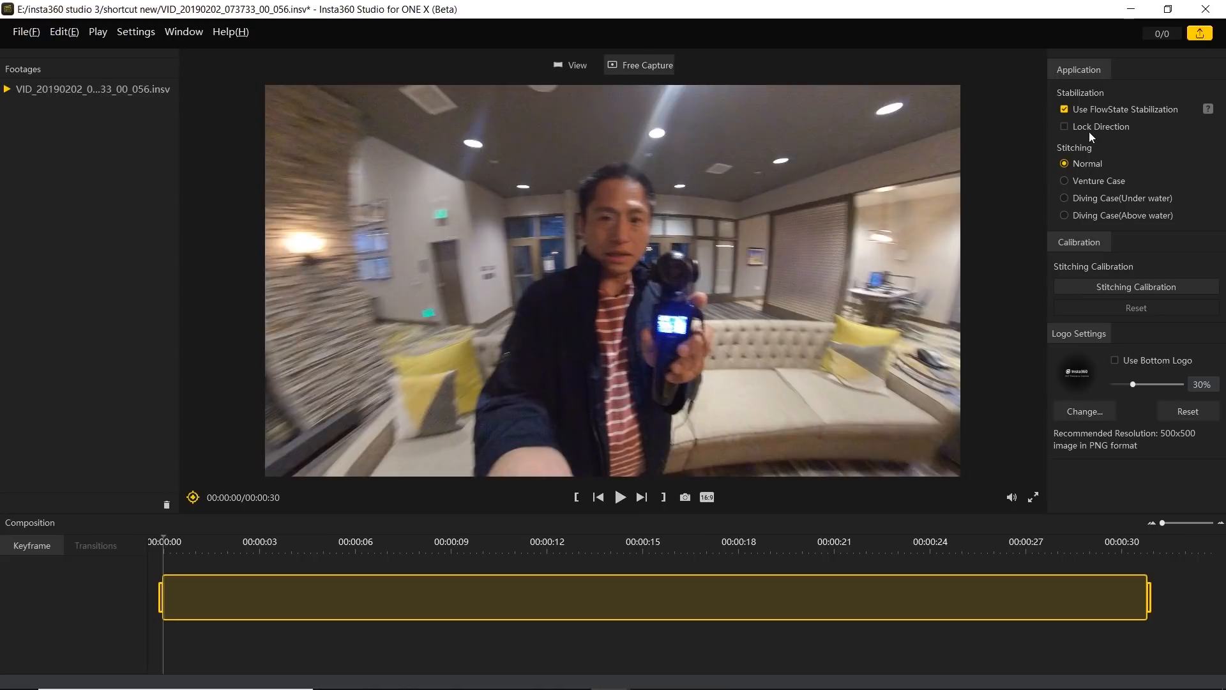
{"action": "left_click", "coordinate": [1088, 131]}
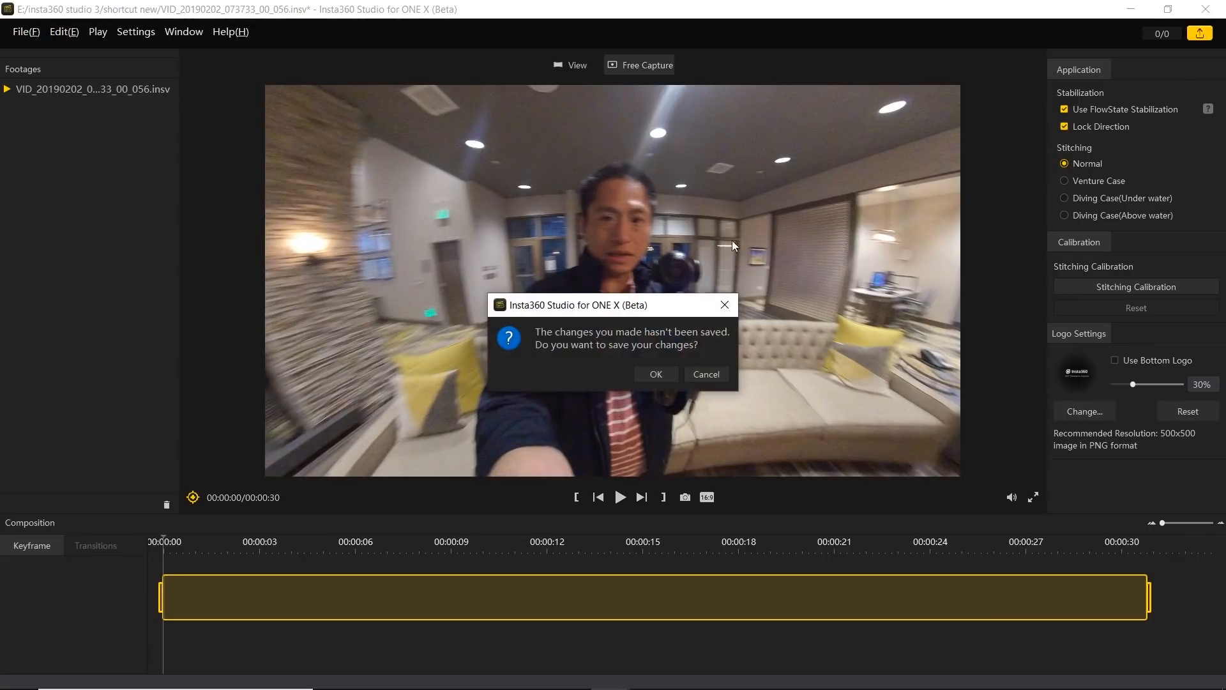